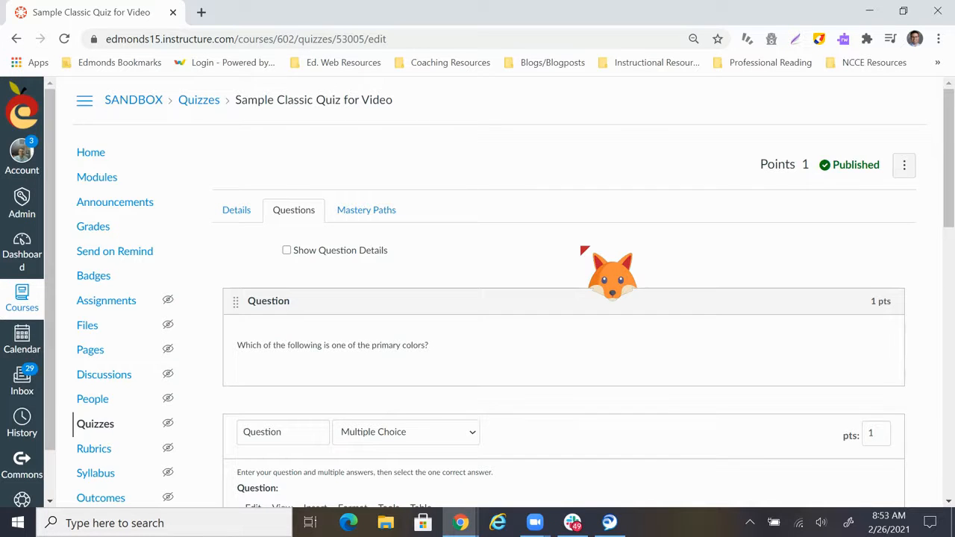
Set the new question's type to Formula Question
{"action": "scroll", "coordinate": [581, 249], "scroll_direction": "down", "scroll_amount": 1}
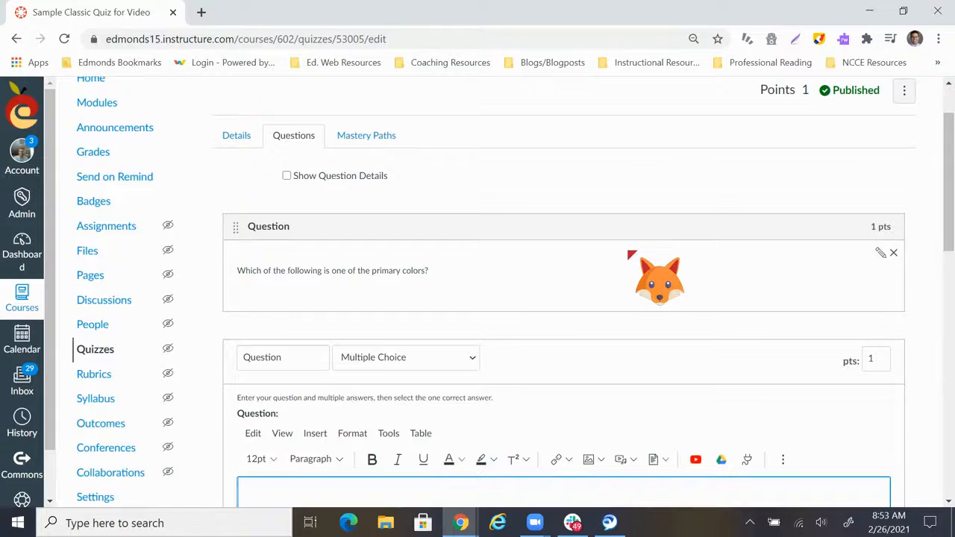
{"action": "scroll", "coordinate": [567, 299], "scroll_direction": "down", "scroll_amount": 2}
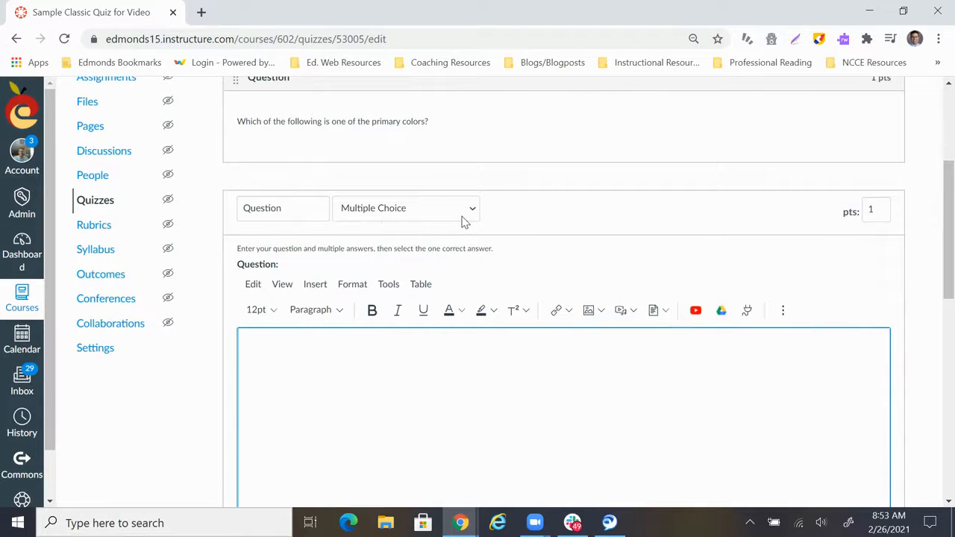
{"action": "left_click", "coordinate": [472, 211]}
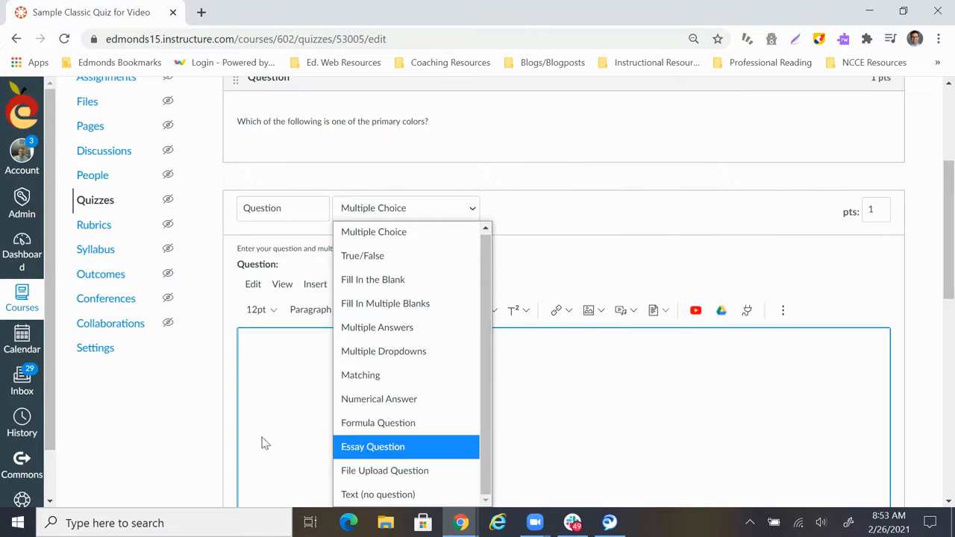
{"action": "left_click", "coordinate": [348, 424]}
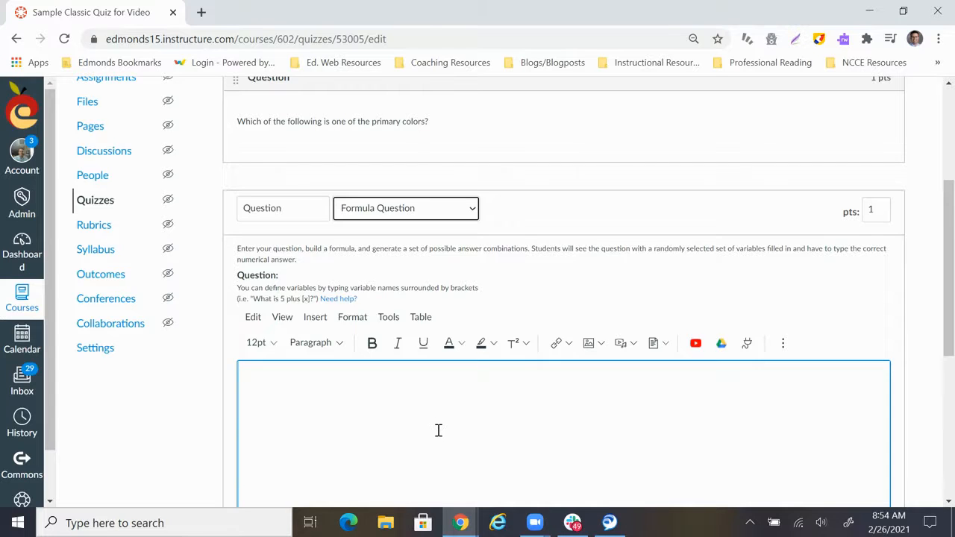
Write the question text "There are [x] horses in the field. There are [y] horse in the barn. How many horses altogether?"
{"action": "scroll", "coordinate": [444, 407], "scroll_direction": "down", "scroll_amount": 2}
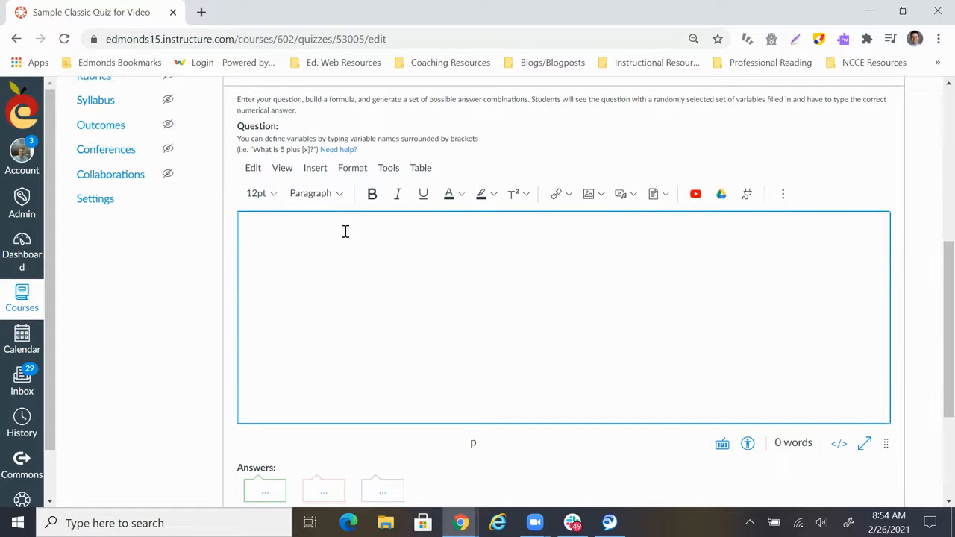
{"action": "type", "text": "There are [x] horses in the field. There are [y] horse in the barn. How many horses altogether?"}
{"action": "scroll", "coordinate": [589, 355], "scroll_direction": "down", "scroll_amount": 1}
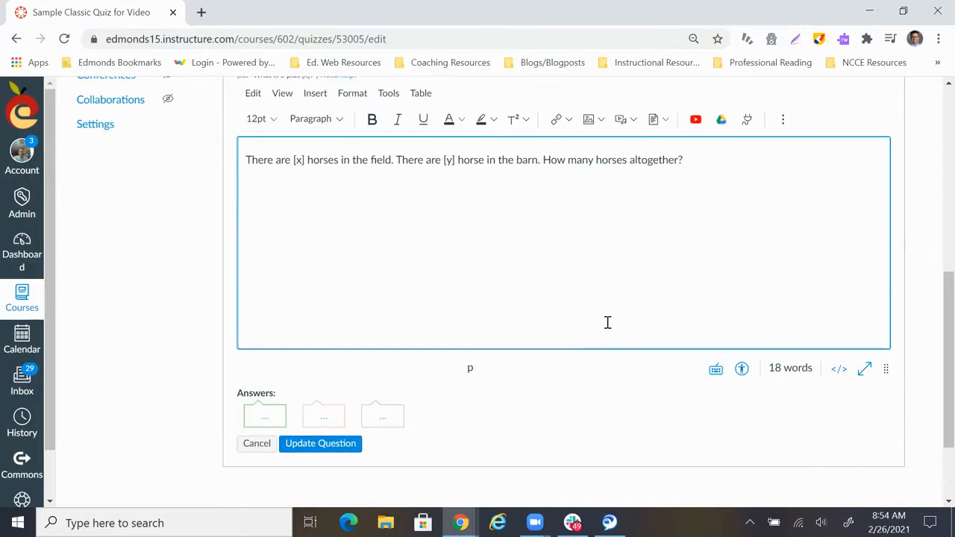
{"action": "scroll", "coordinate": [607, 323], "scroll_direction": "down", "scroll_amount": 1}
{"action": "scroll", "coordinate": [607, 322], "scroll_direction": "up", "scroll_amount": 2}
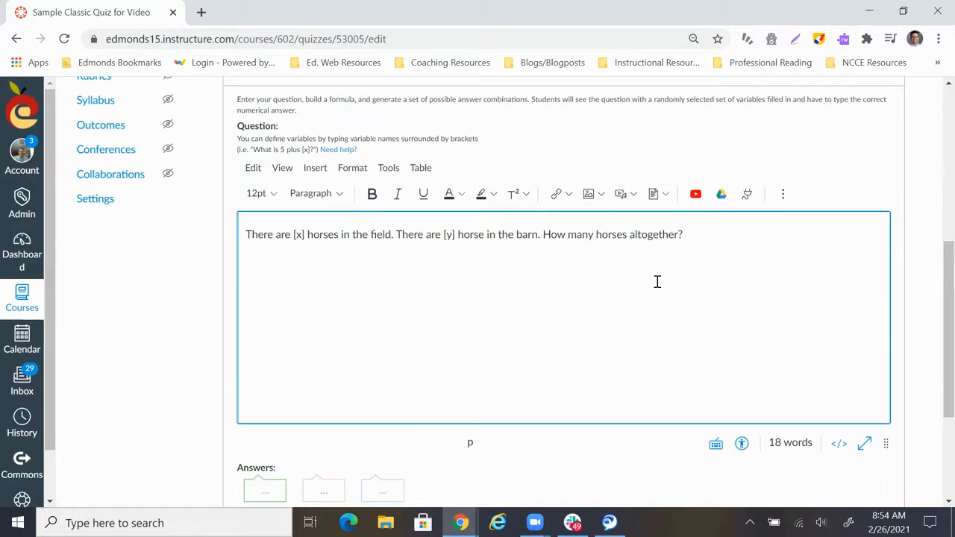
{"action": "left_click", "coordinate": [923, 331]}
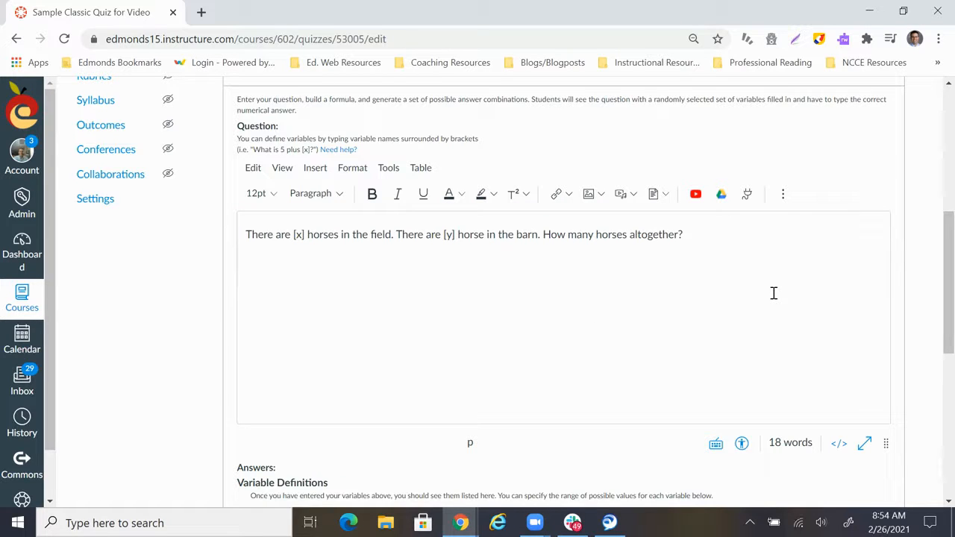
Define the range of variable x with a minimum of 100 and a maximum of 999
{"action": "scroll", "coordinate": [664, 329], "scroll_direction": "down", "scroll_amount": 1}
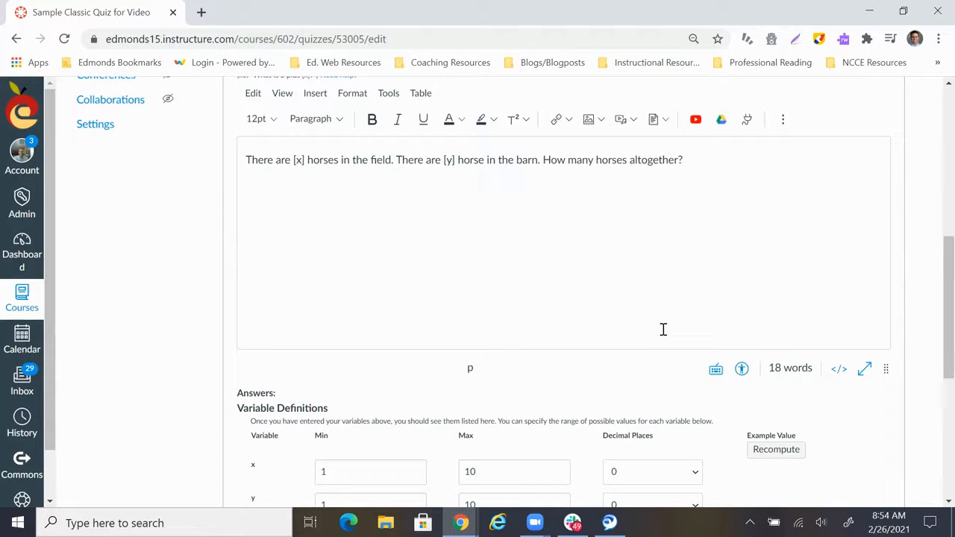
{"action": "scroll", "coordinate": [663, 329], "scroll_direction": "down", "scroll_amount": 2}
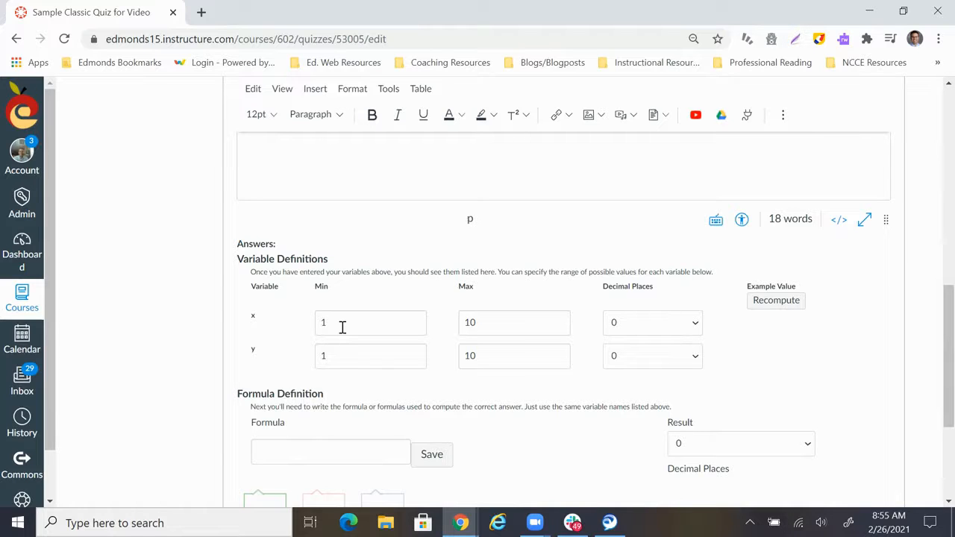
{"action": "left_click_drag", "start_coordinate": [334, 325], "coordinate": [316, 322]}
{"action": "type", "text": "100"}
{"action": "double_click", "coordinate": [488, 319]}
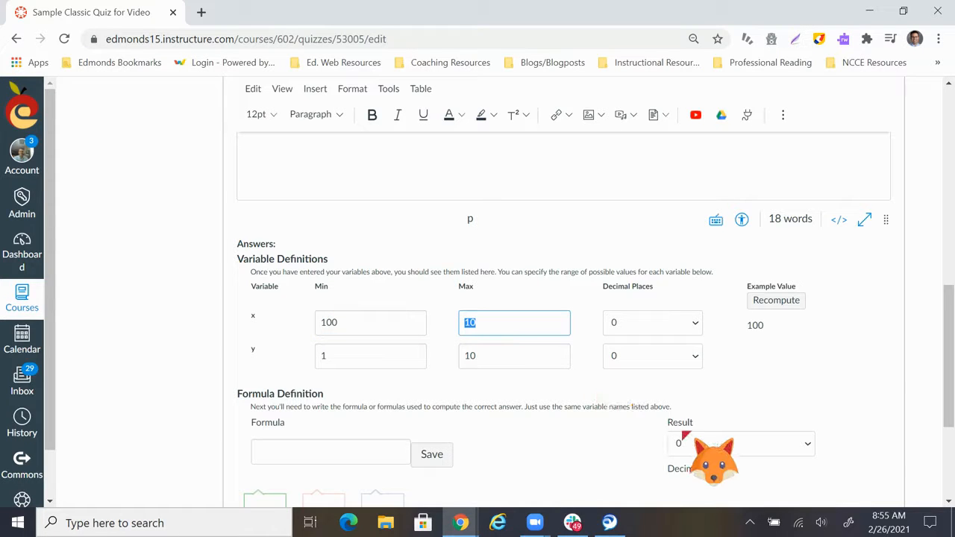
{"action": "type", "text": "999"}
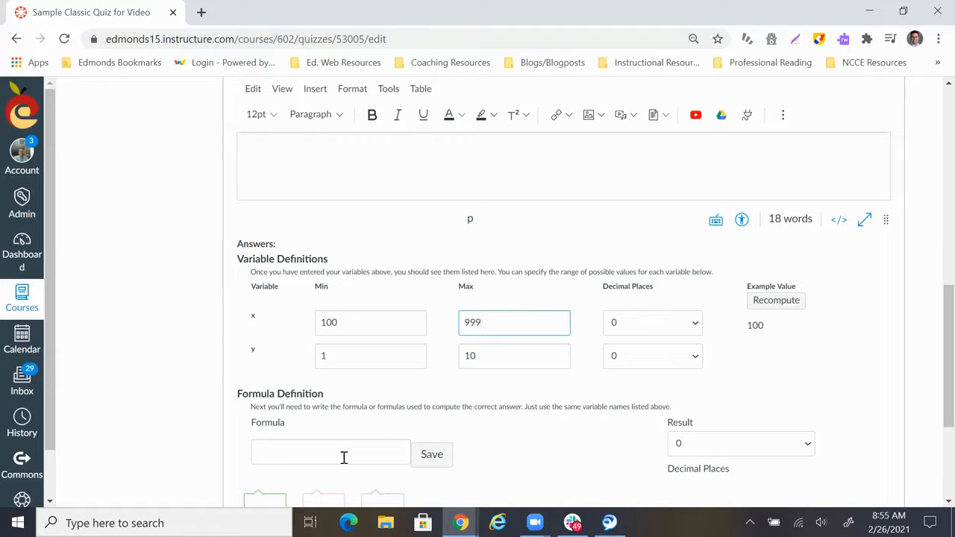
Define the range of variable y with a minimum of 50 and a maximum of 99
{"action": "left_click", "coordinate": [364, 355]}
{"action": "left_click_drag", "start_coordinate": [352, 356], "coordinate": [312, 357]}
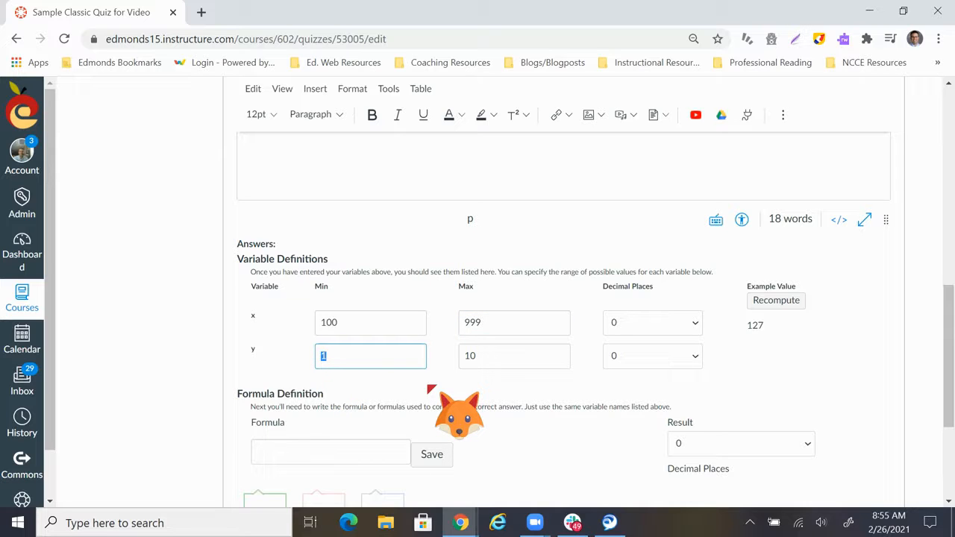
{"action": "type", "text": "50"}
{"action": "key", "text": "Tab"}
{"action": "type", "text": "99"}
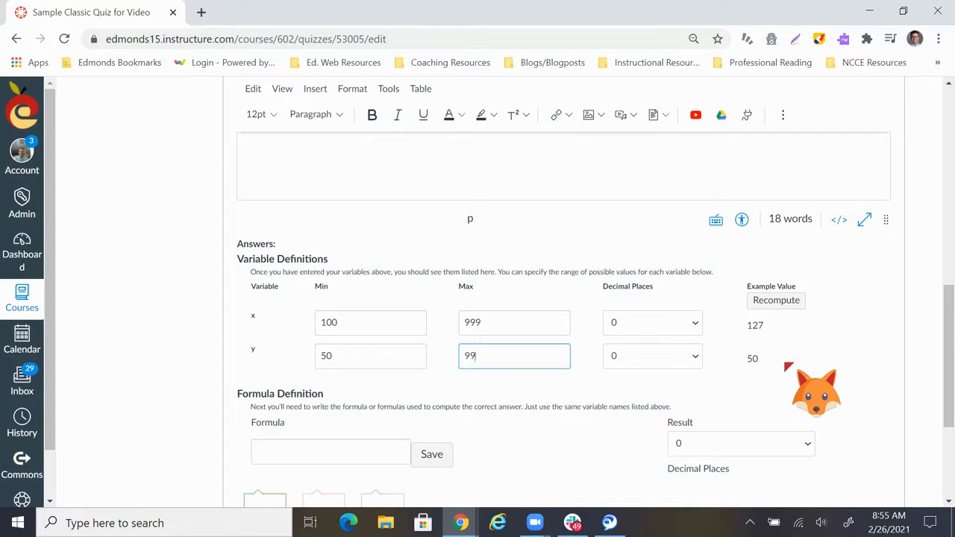
Enter x+y as the formula that computes the correct answer and save the formula
{"action": "scroll", "coordinate": [801, 275], "scroll_direction": "down", "scroll_amount": 1}
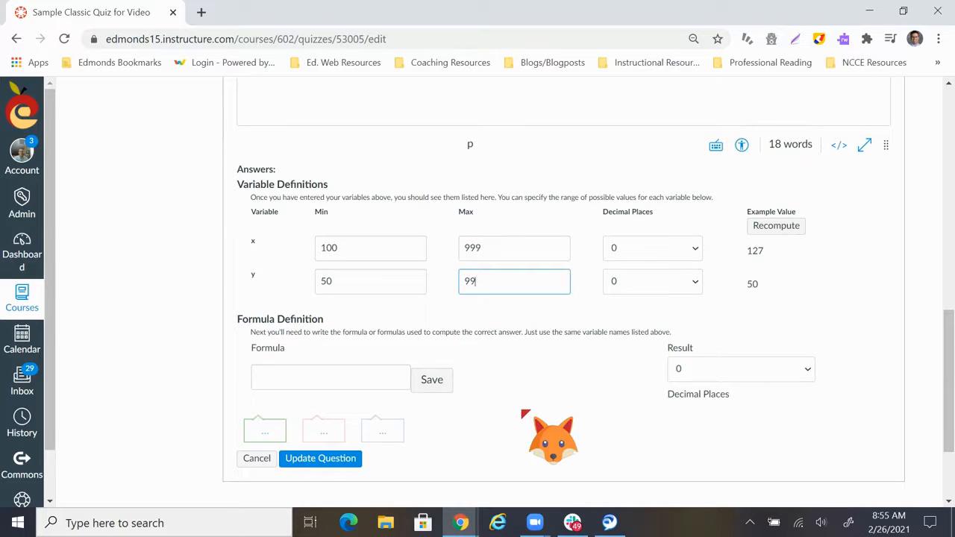
{"action": "left_click", "coordinate": [378, 373]}
{"action": "type", "text": "x+y"}
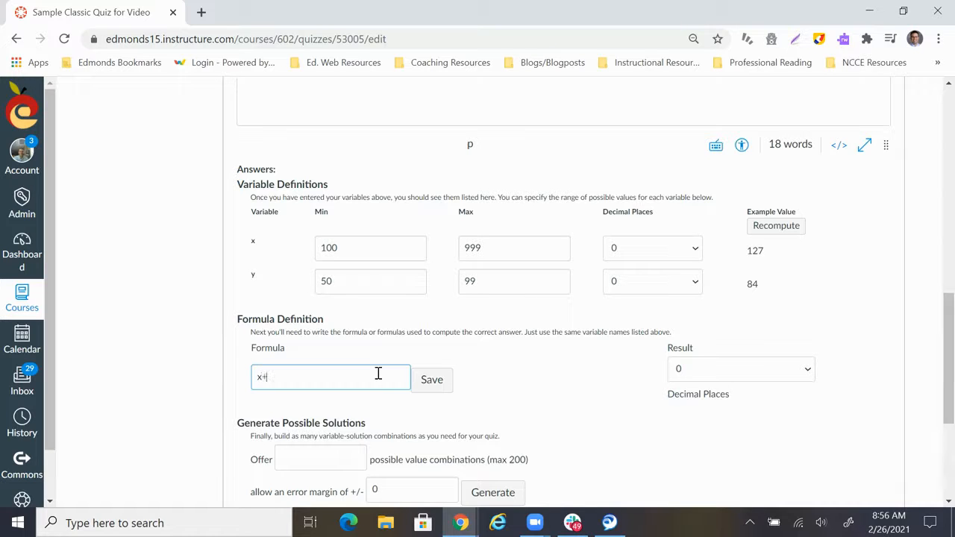
{"action": "left_click", "coordinate": [432, 379]}
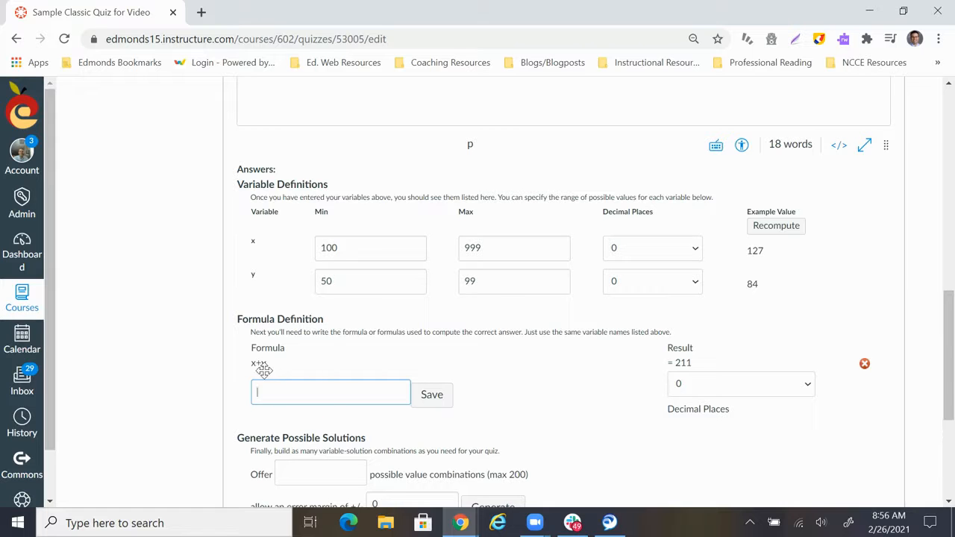
Generate 25 possible value combinations for the horse question
{"action": "scroll", "coordinate": [450, 252], "scroll_direction": "up", "scroll_amount": 4}
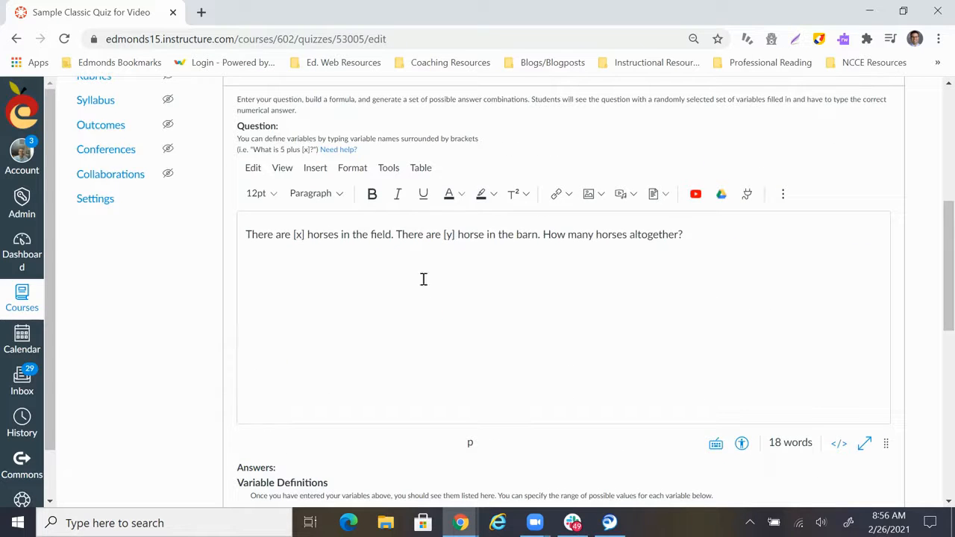
{"action": "scroll", "coordinate": [471, 286], "scroll_direction": "down", "scroll_amount": 5}
{"action": "scroll", "coordinate": [516, 324], "scroll_direction": "up", "scroll_amount": 1}
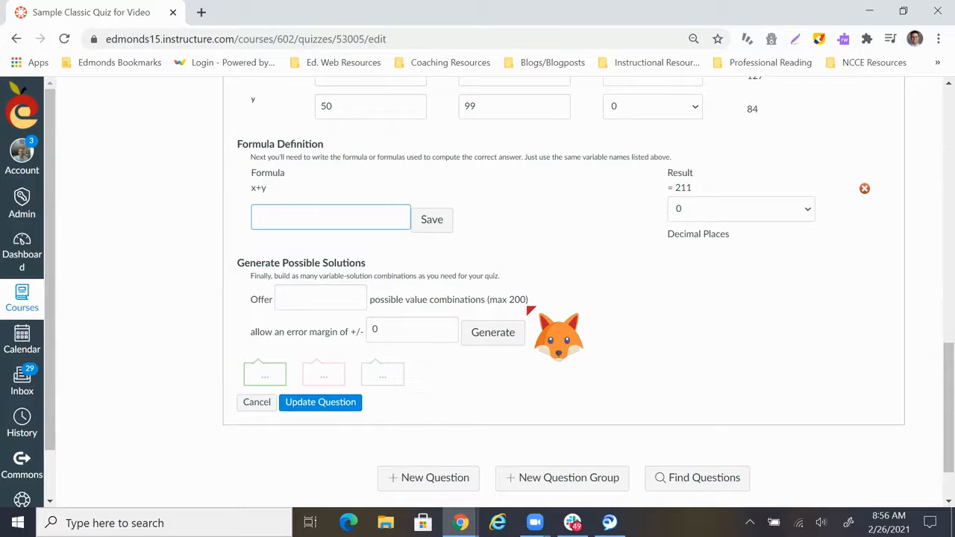
{"action": "left_click", "coordinate": [326, 299]}
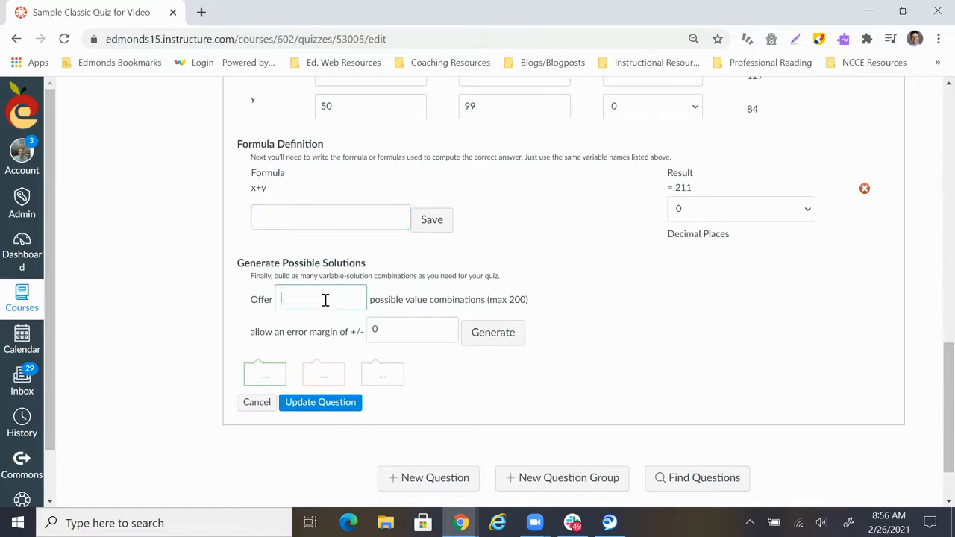
{"action": "type", "text": "25"}
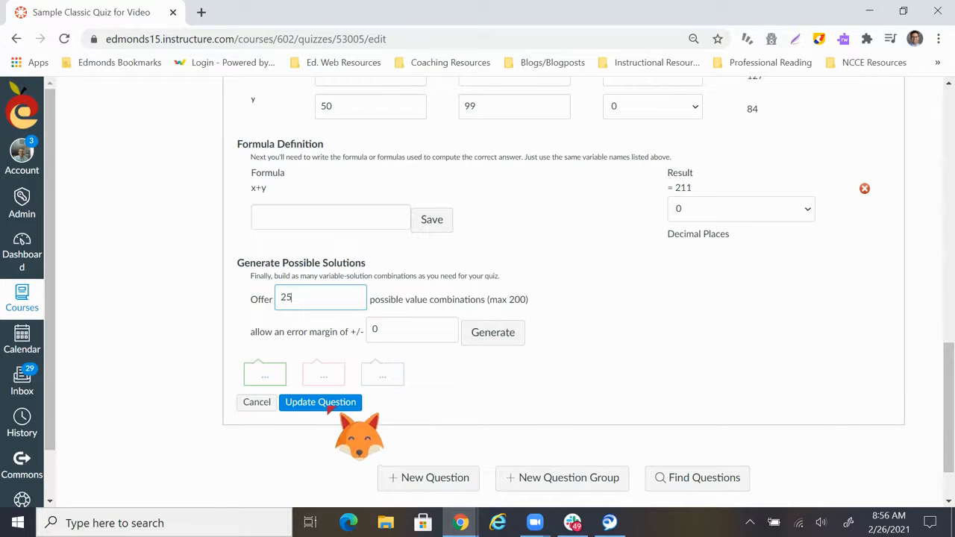
{"action": "left_click", "coordinate": [501, 334]}
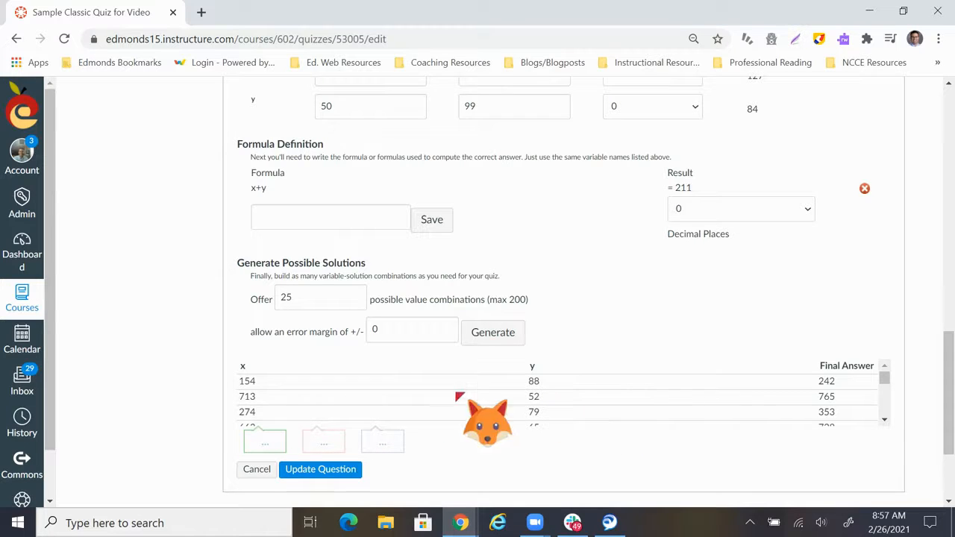
Look through the generated value combinations and final answers, and update the formula question in the quiz
{"action": "scroll", "coordinate": [520, 405], "scroll_direction": "down", "scroll_amount": 6}
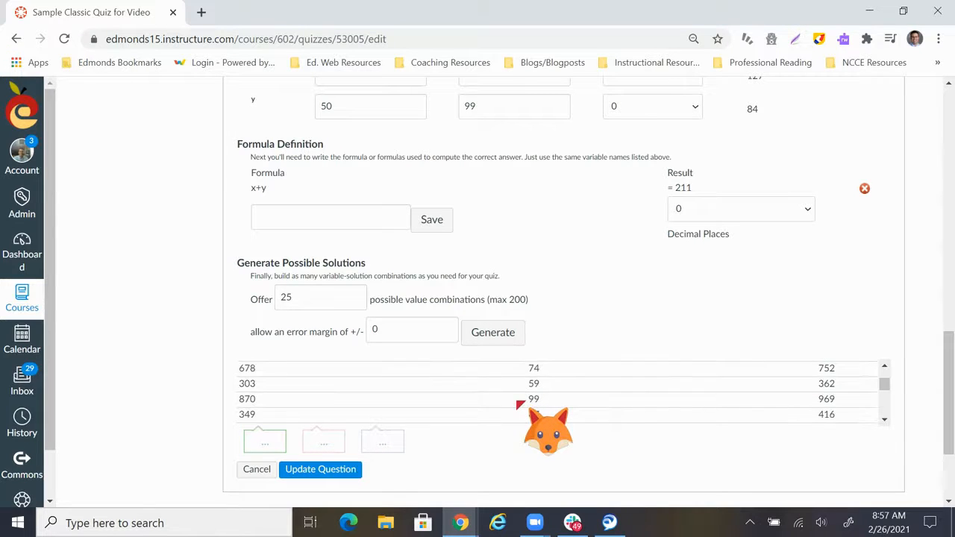
{"action": "scroll", "coordinate": [512, 403], "scroll_direction": "down", "scroll_amount": 4}
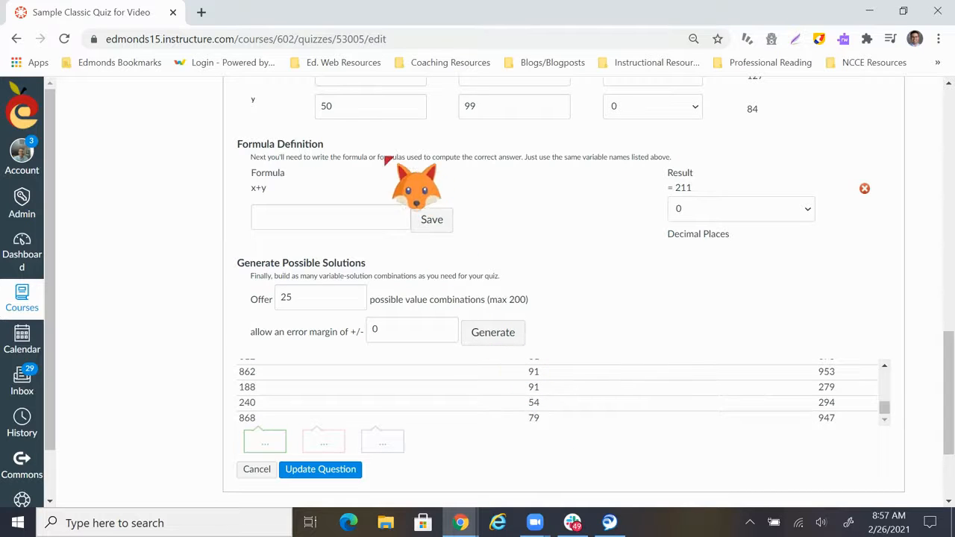
{"action": "scroll", "coordinate": [597, 328], "scroll_direction": "down", "scroll_amount": 2}
{"action": "left_click", "coordinate": [321, 327]}
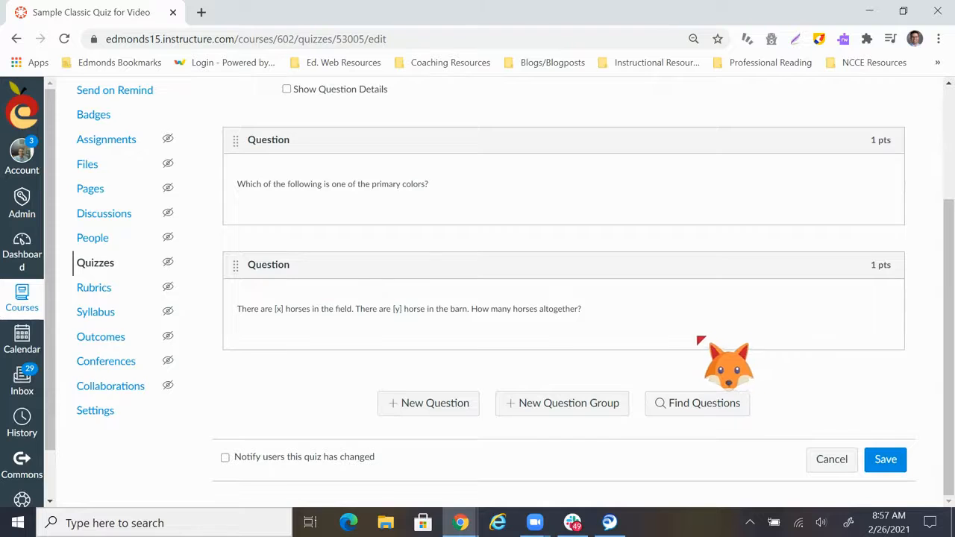